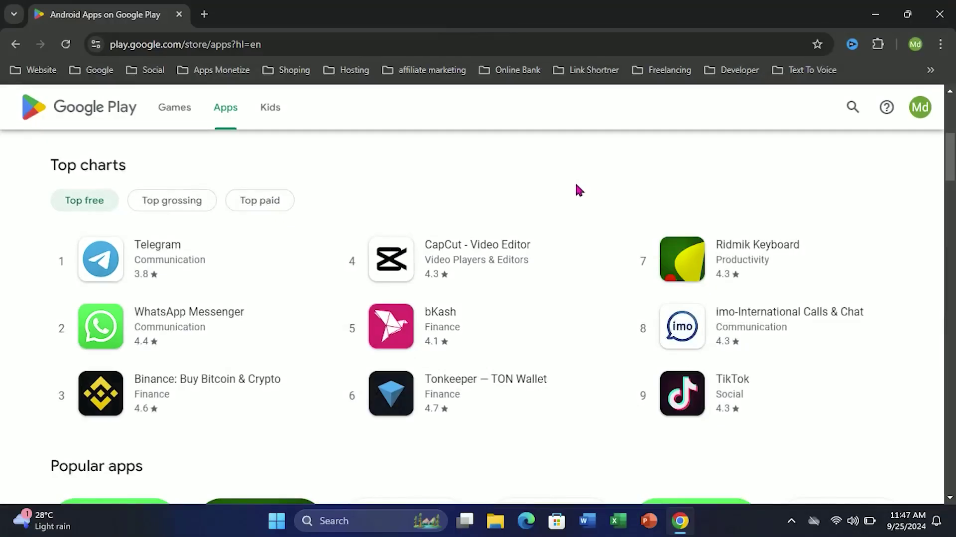
Scroll down through the Google Play Apps charts and categories.
scroll(576, 184, "down", 10)
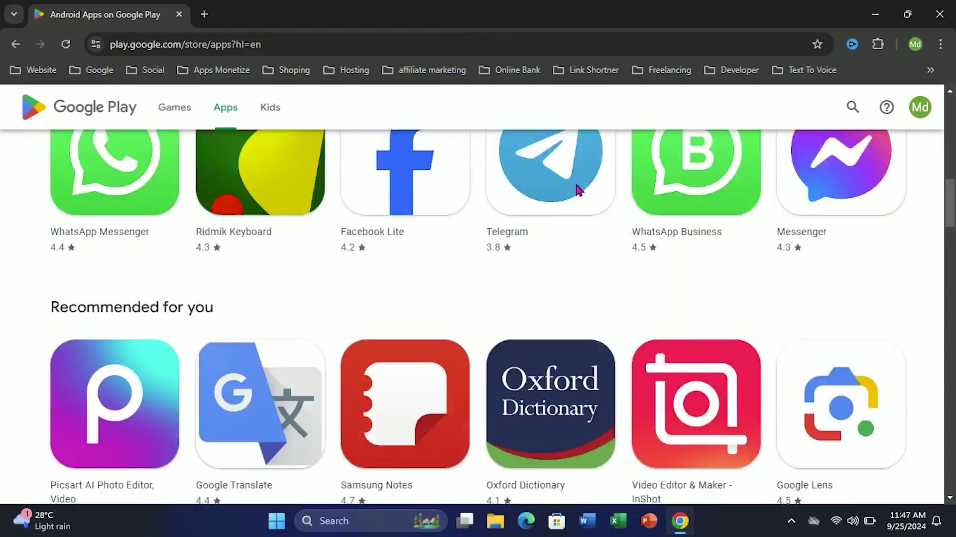
scroll(578, 191, "down", 15)
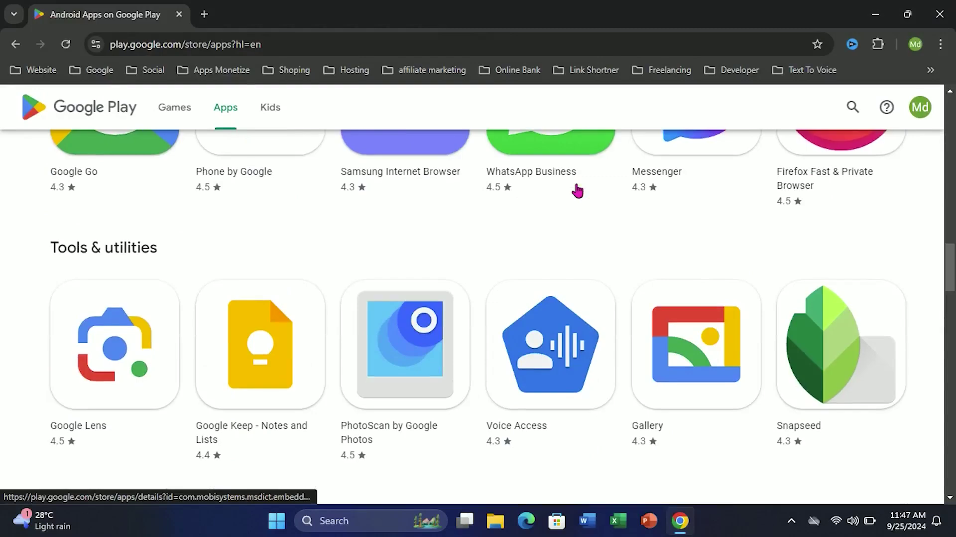
scroll(578, 190, "down", 15)
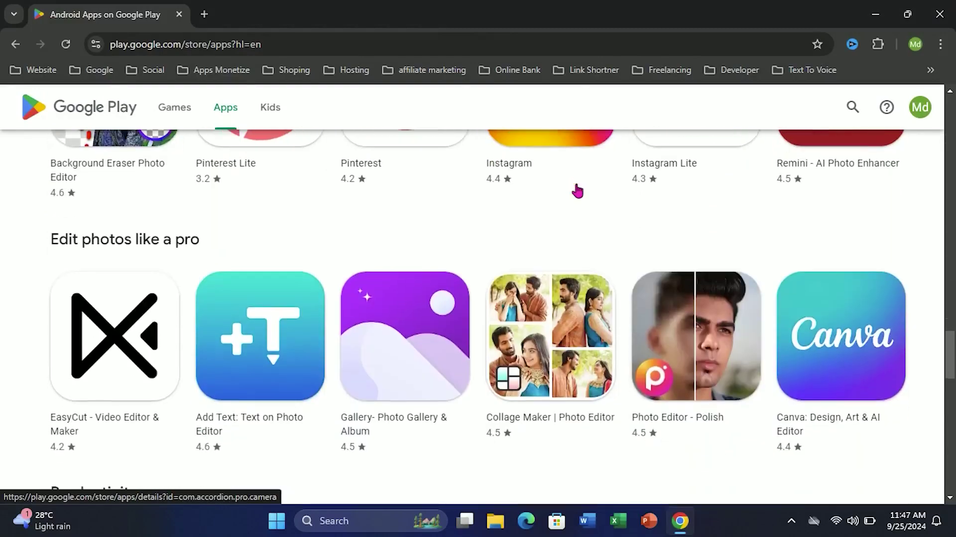
scroll(575, 190, "down", 4)
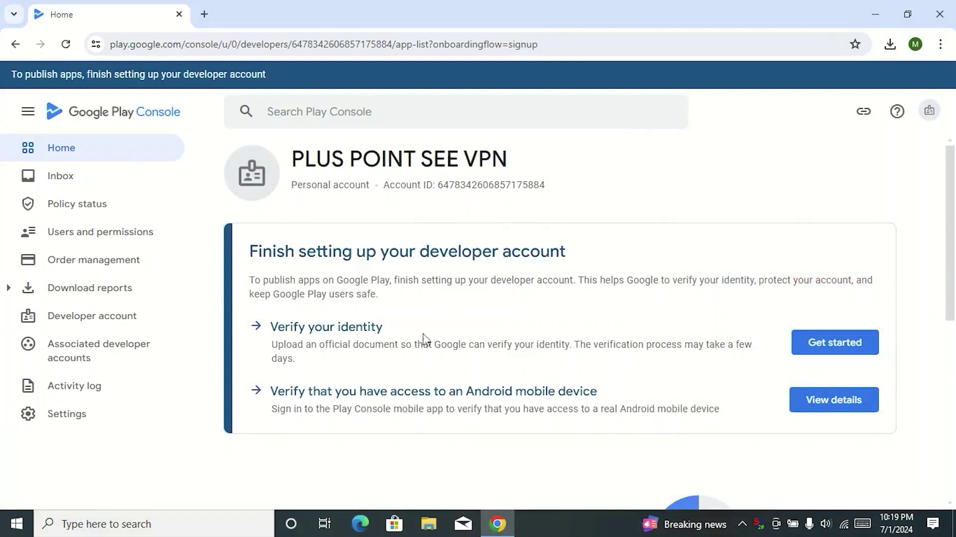
Start identity verification by accepting the ID data-processing consent.
left_click(824, 351)
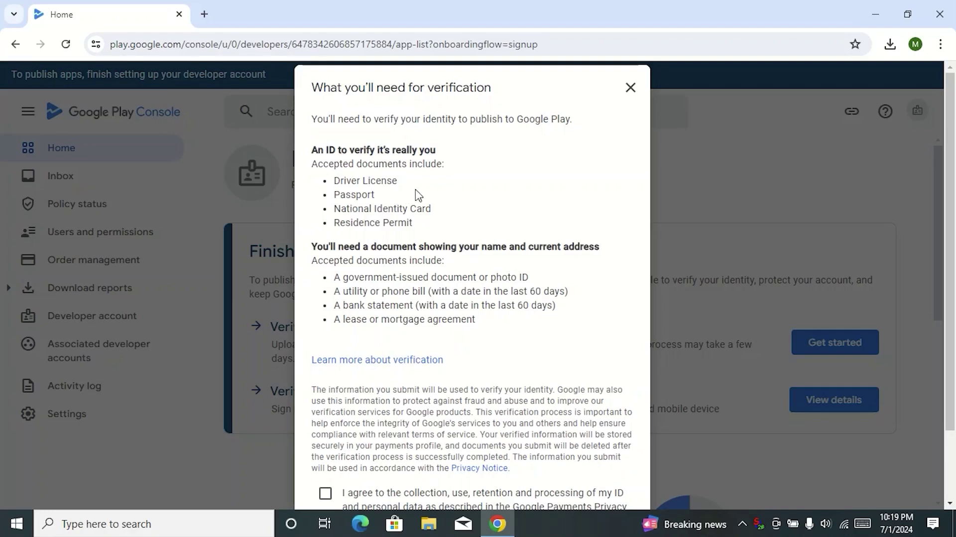
scroll(462, 279, "down", 2)
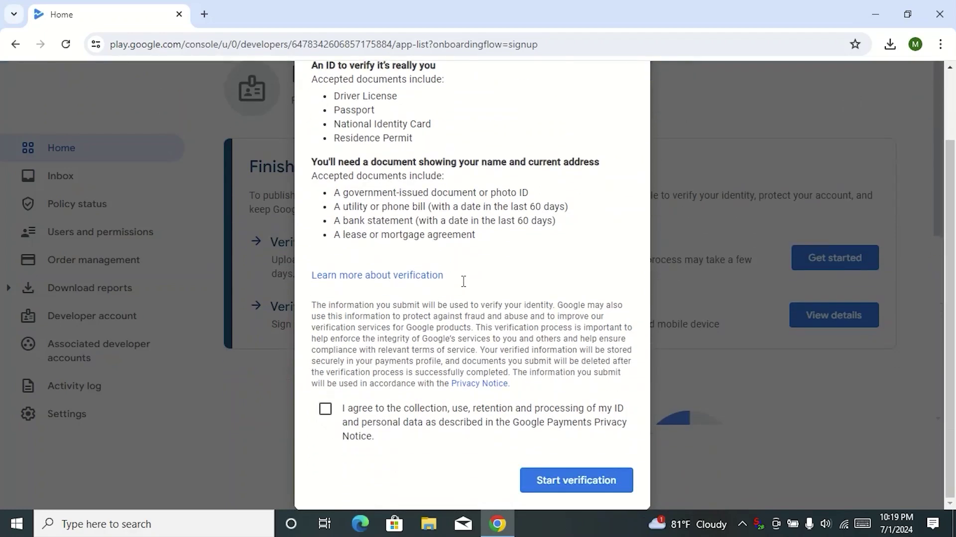
left_click(325, 409)
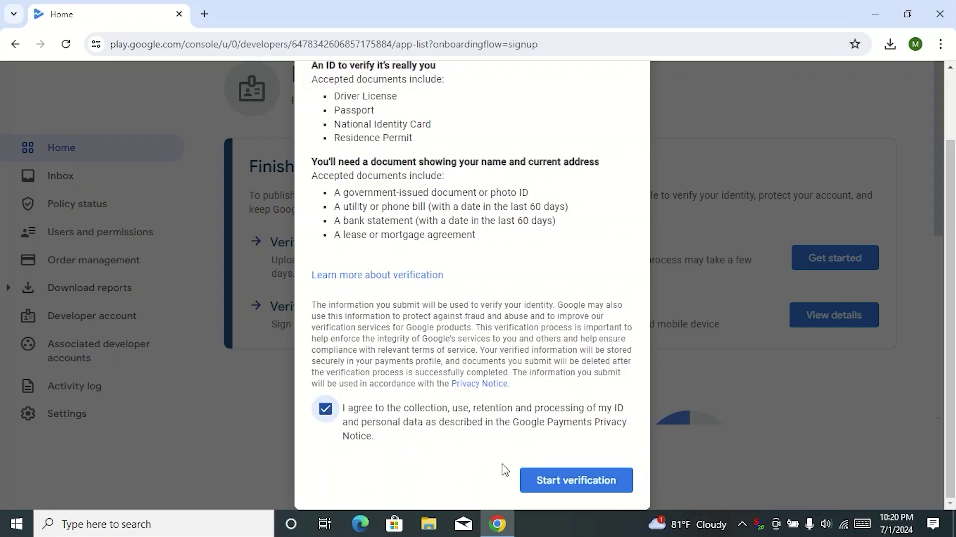
left_click(571, 480)
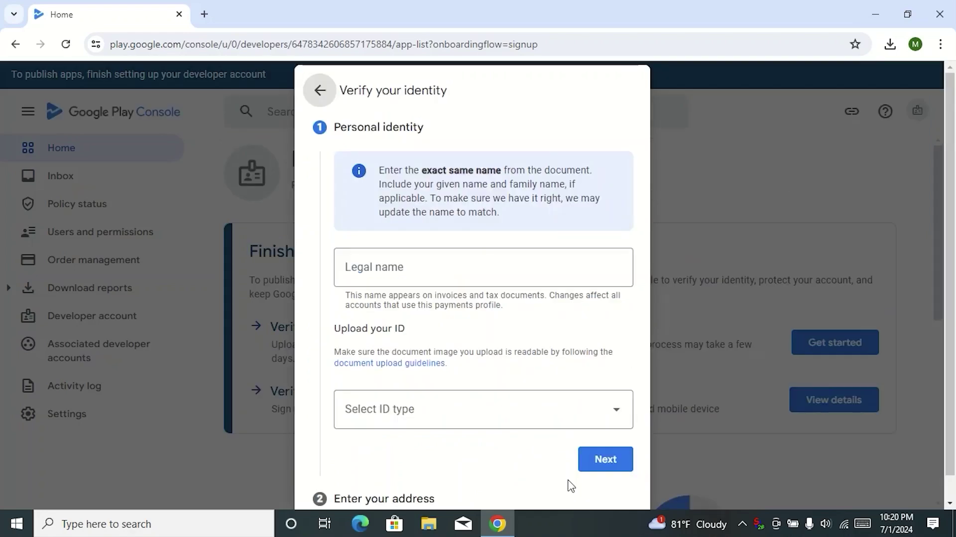
Enter the developer's legal name in the verification form.
left_click(462, 272)
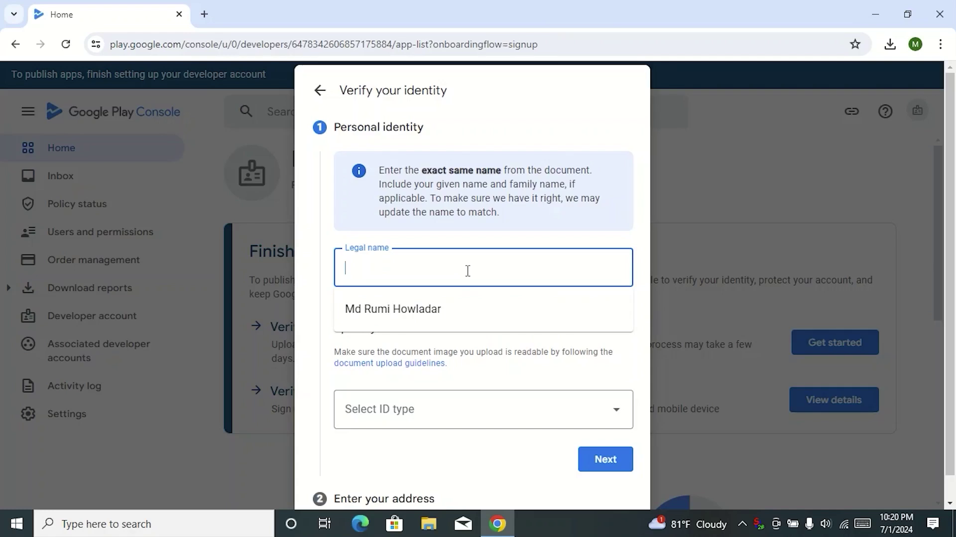
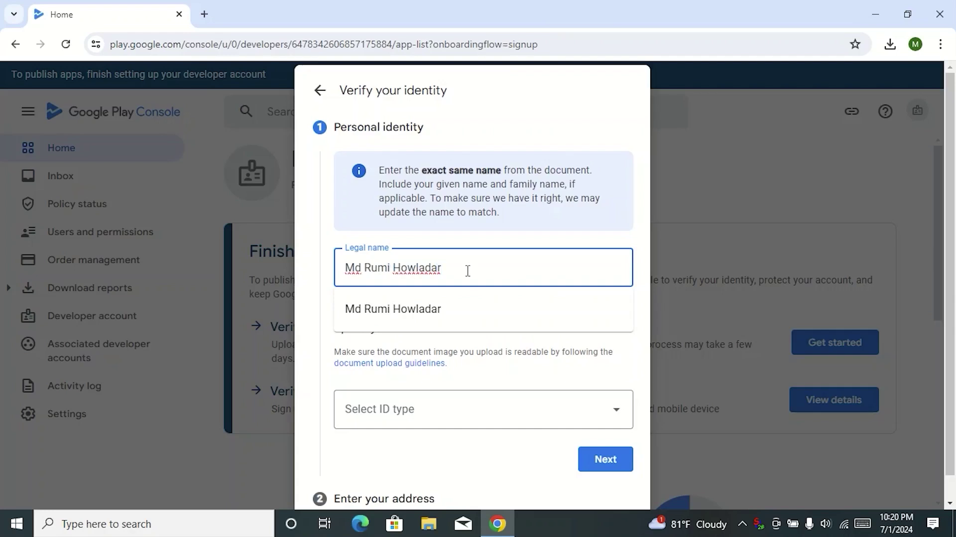
left_click(468, 269)
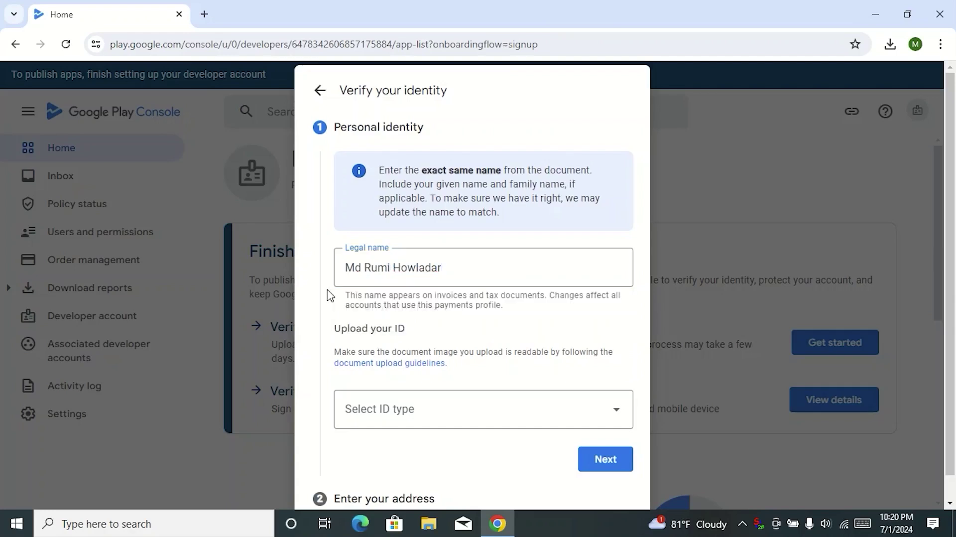
left_click(468, 268)
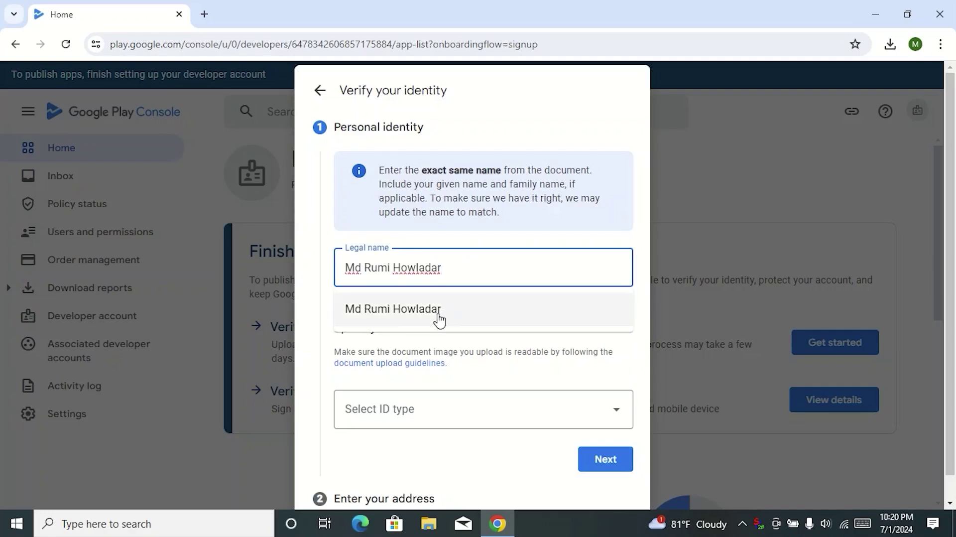
left_click(437, 320)
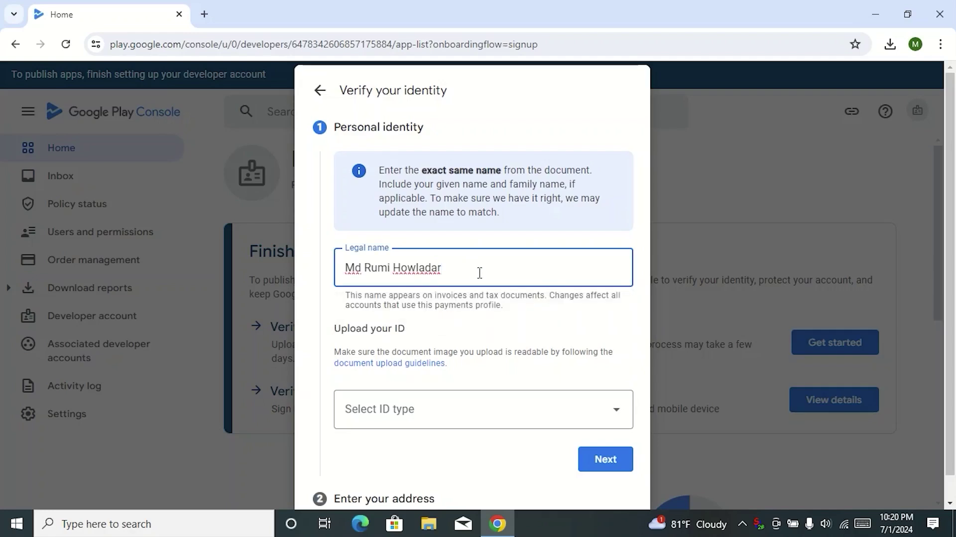
Choose Passport as the ID type and continue.
scroll(479, 272, "down", 1)
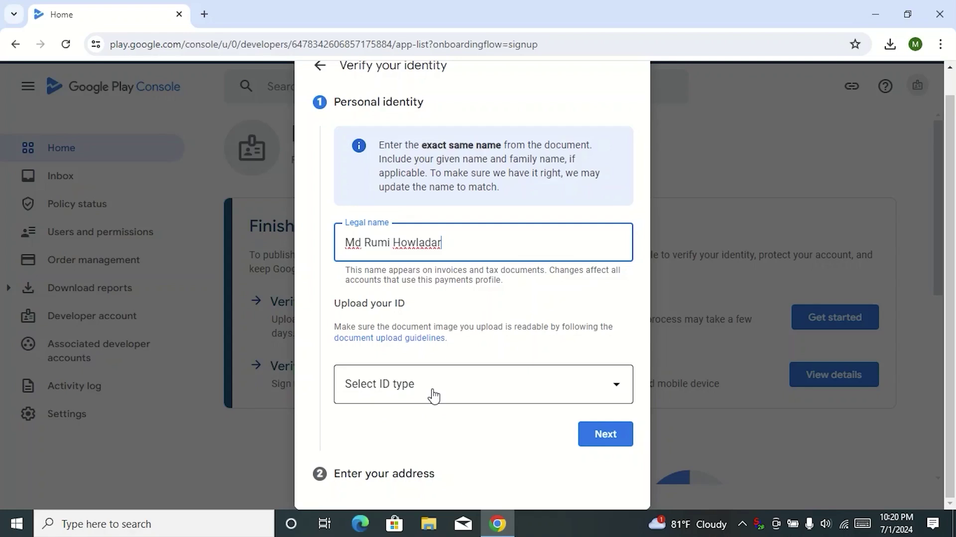
left_click(483, 394)
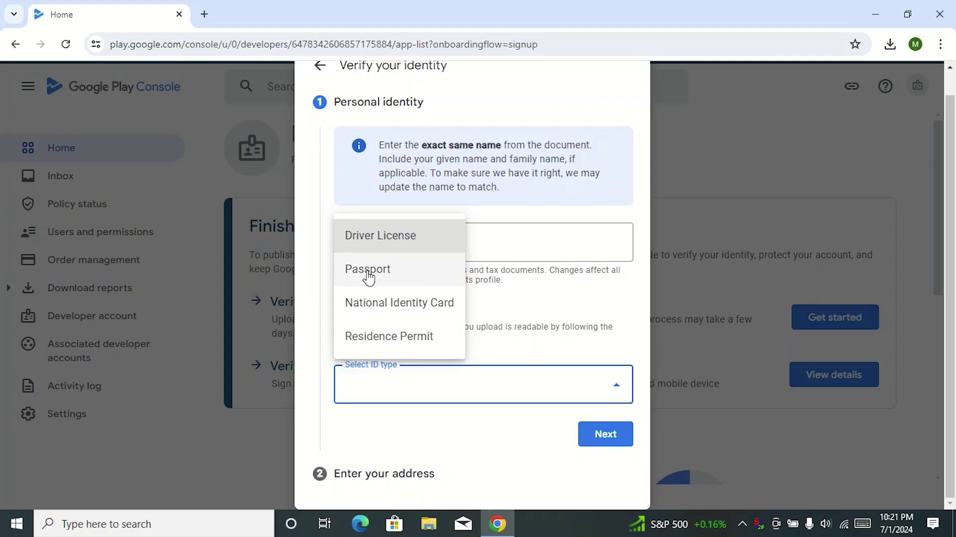
left_click(410, 273)
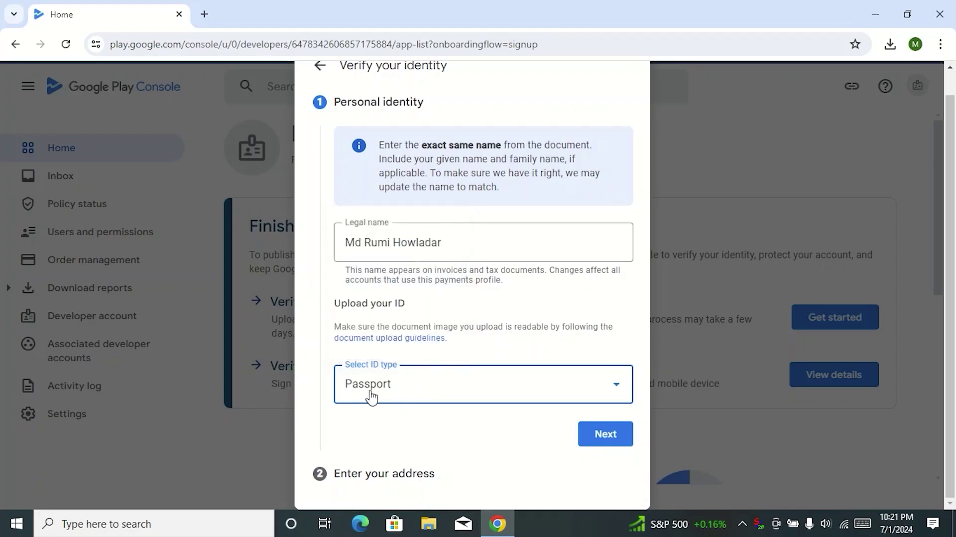
left_click(607, 446)
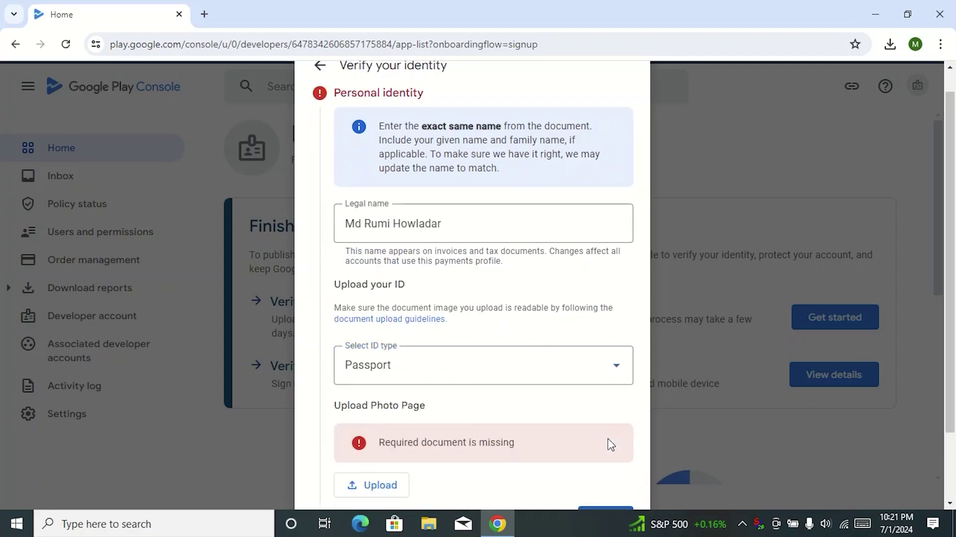
Upload the ID photo image from Downloads as the passport photo page and continue.
scroll(541, 403, "down", 2)
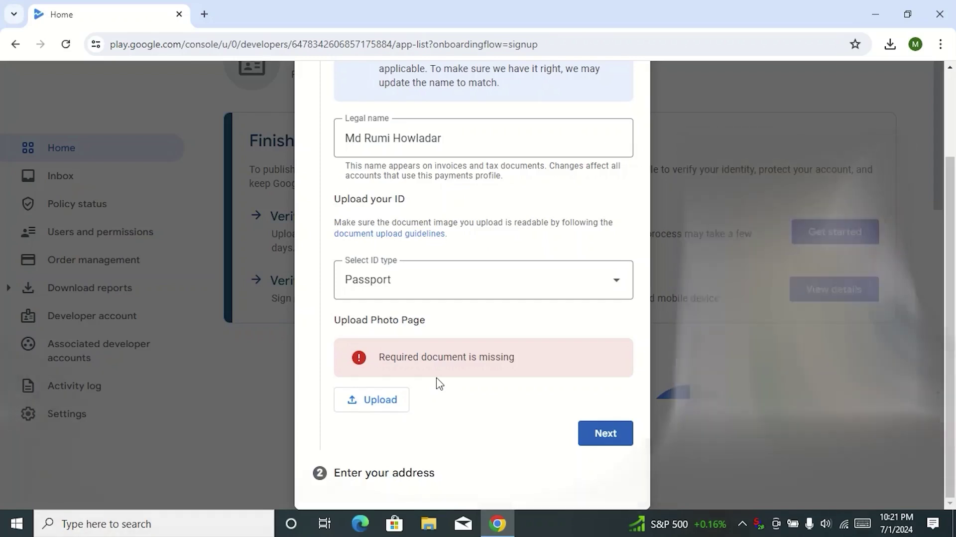
left_click(381, 403)
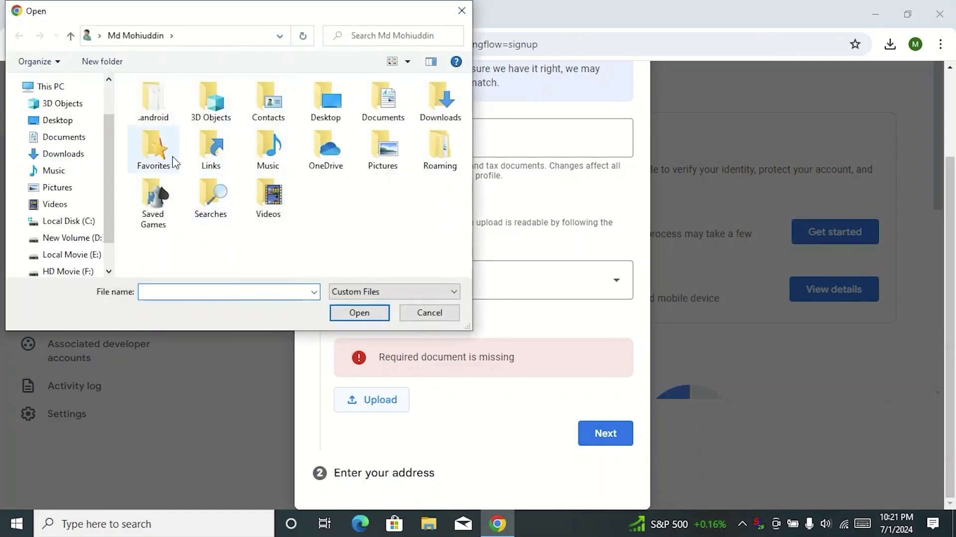
left_click(69, 157)
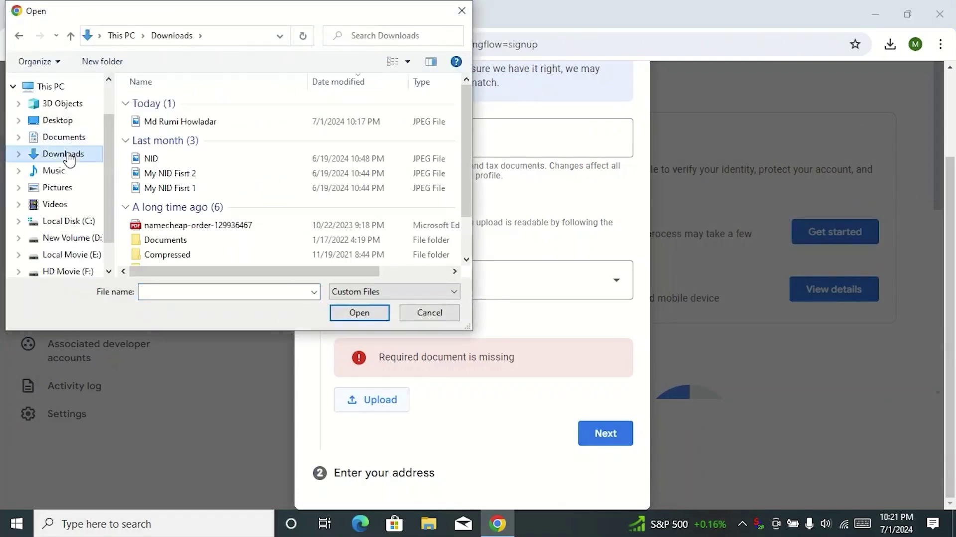
left_click(205, 127)
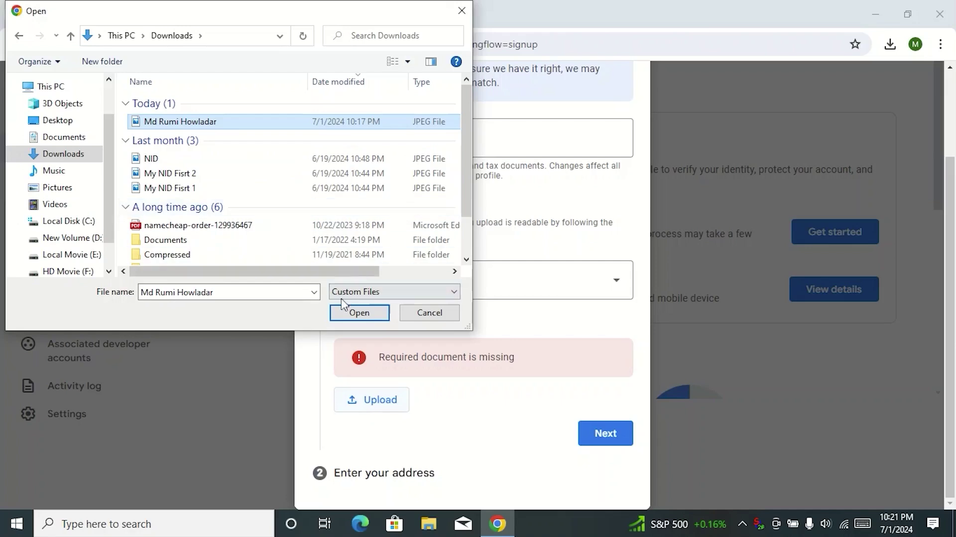
left_click(355, 313)
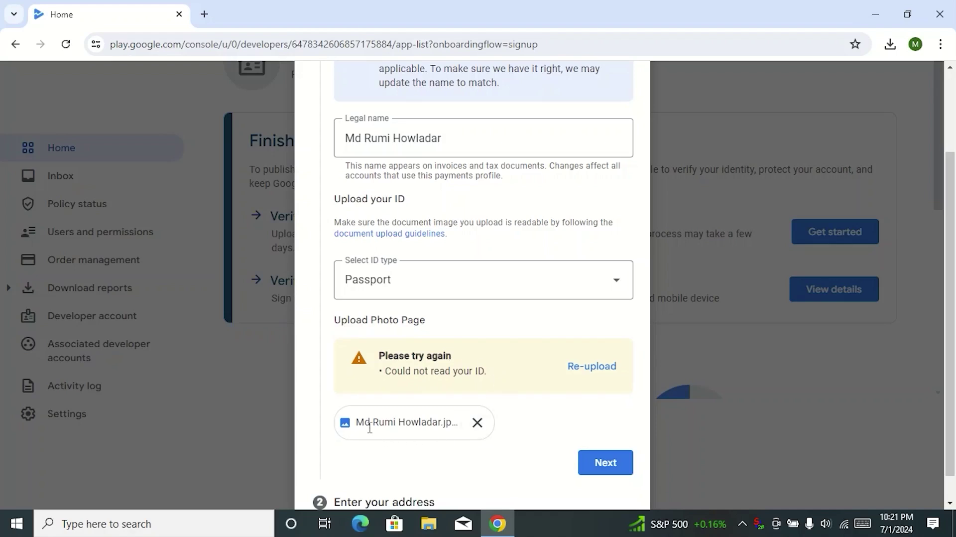
scroll(538, 420, "down", 1)
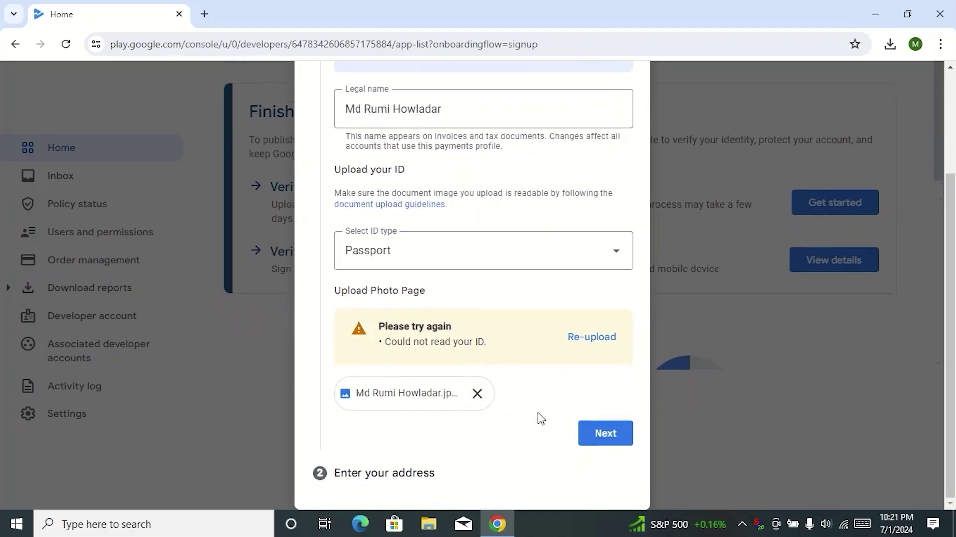
left_click(605, 433)
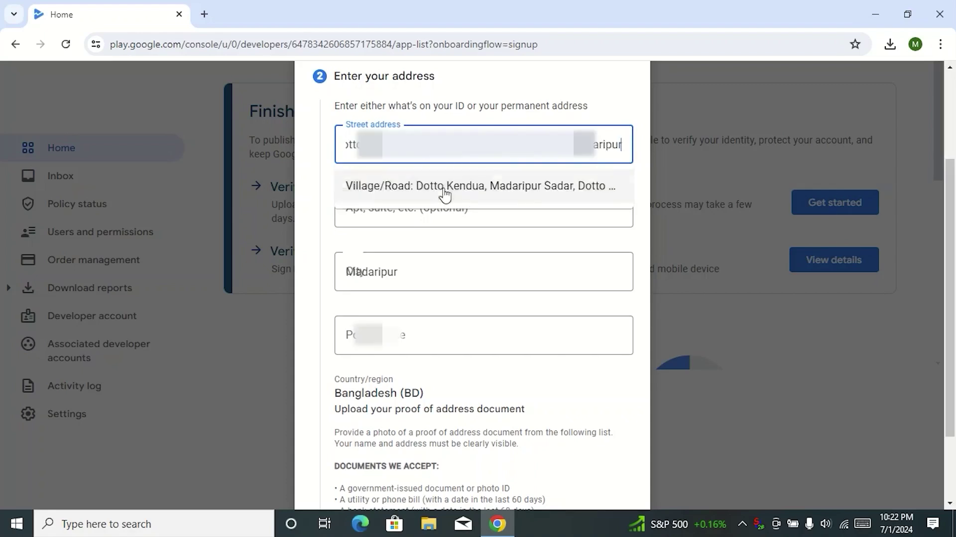
Autofill the street address, city Madaripur and postal code from the saved address.
left_click(445, 196)
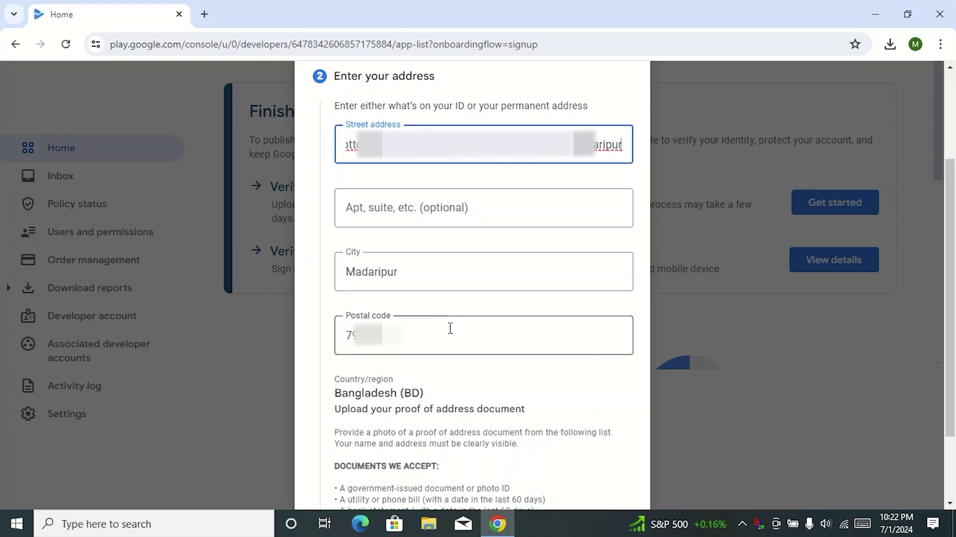
scroll(454, 321, "down", 2)
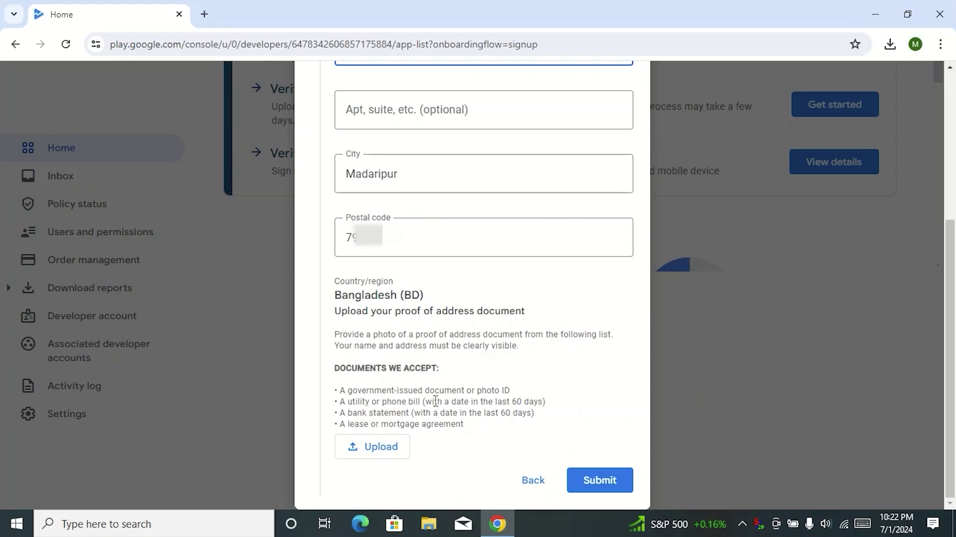
Upload the proof-of-address image from Downloads and submit the verification.
left_click(380, 452)
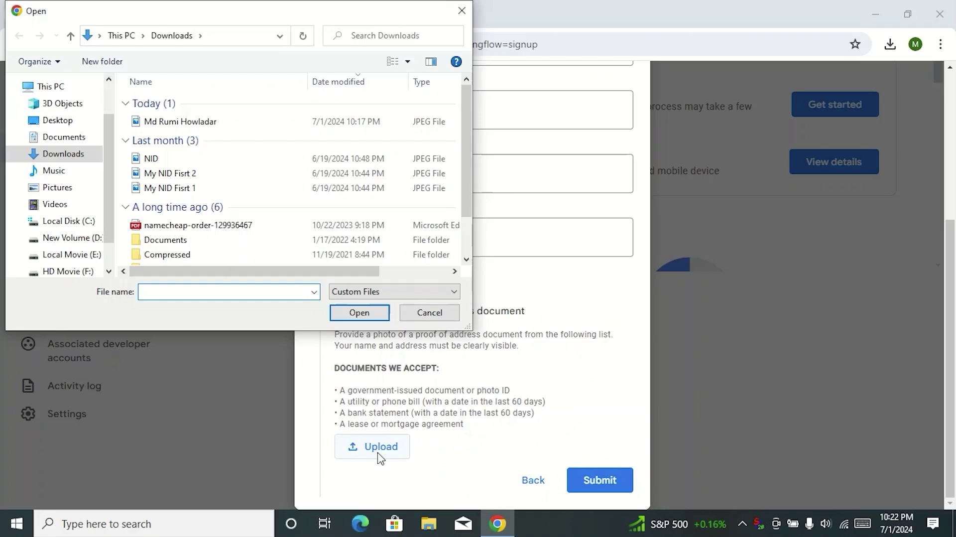
left_click(223, 125)
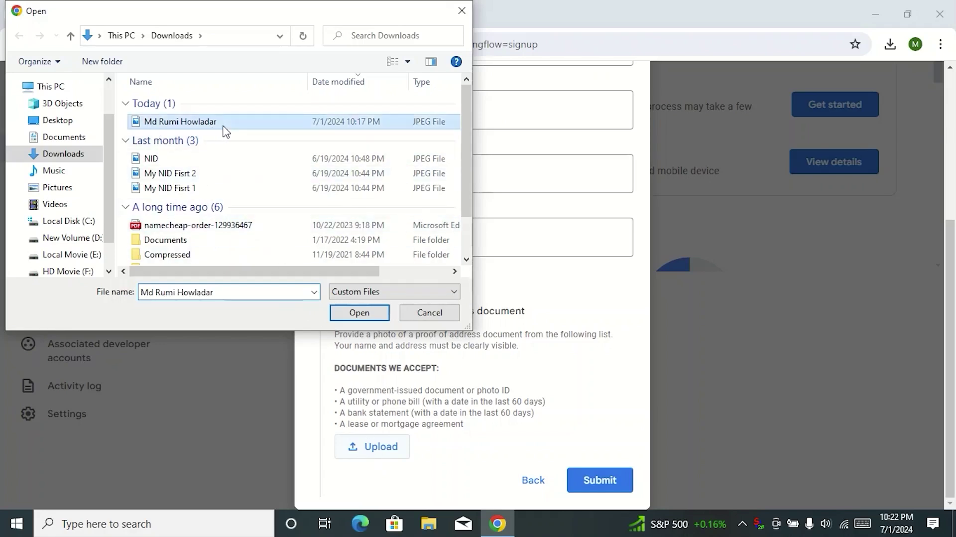
left_click(359, 313)
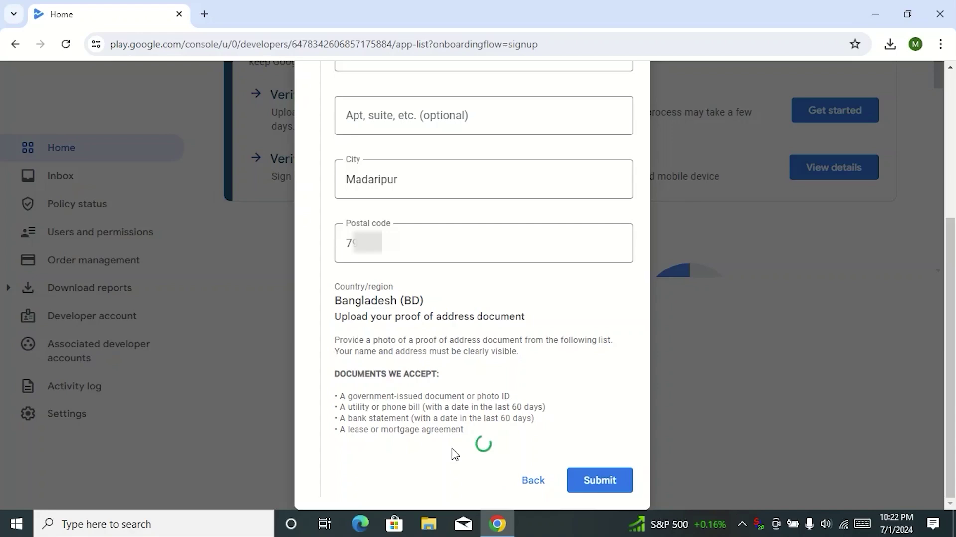
scroll(453, 447, "down", 1)
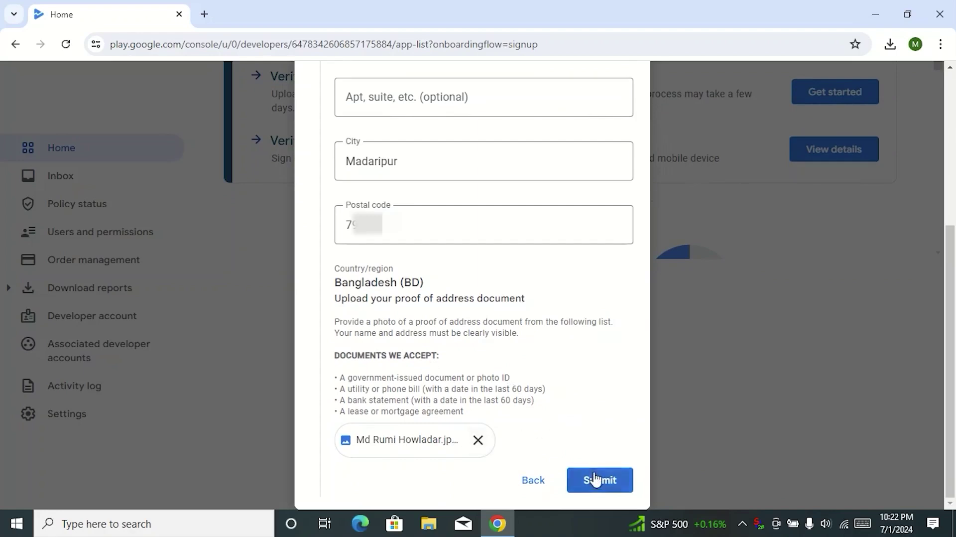
left_click(596, 490)
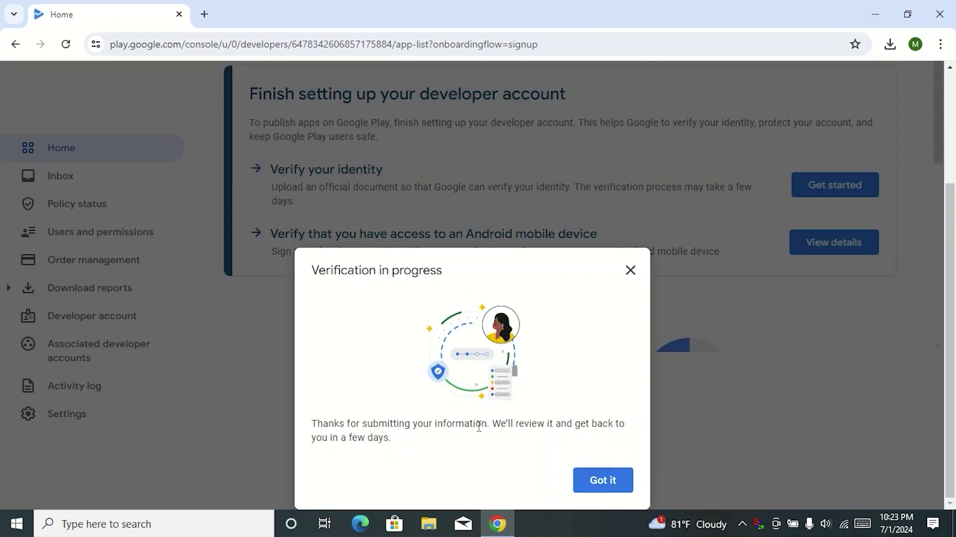
Dismiss the Verification in progress notice and check the identity status on Home.
left_click(595, 481)
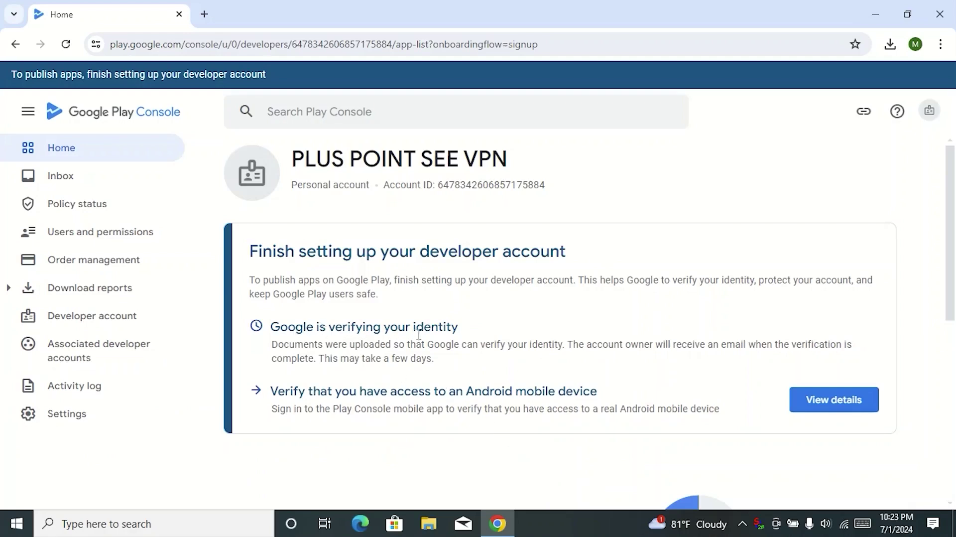
mouse_move(462, 332)
left_mouse_down()
mouse_move(278, 328)
mouse_move(465, 332)
left_mouse_up()
left_click(487, 327)
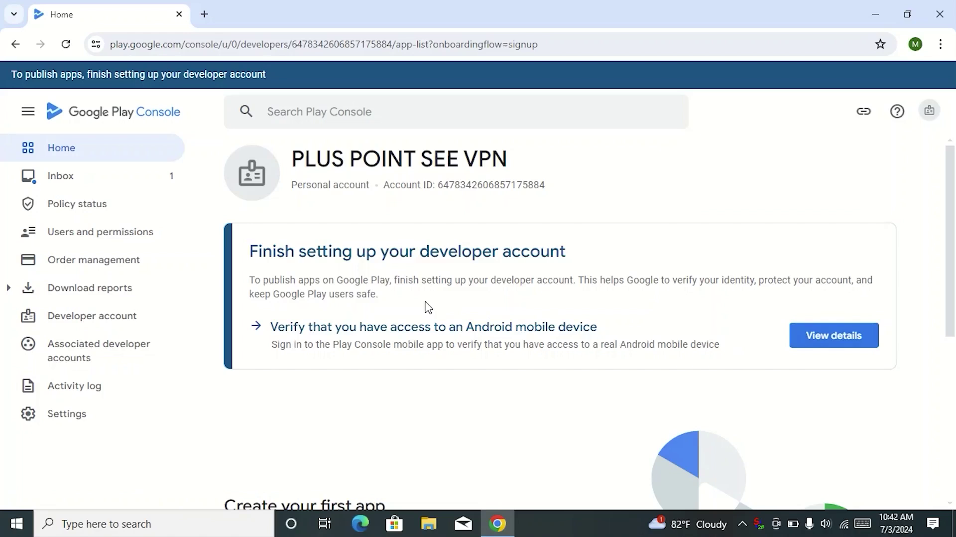
Open the 'Your identity has been verified' email in Gmail and follow its Play Console link.
left_click(205, 14)
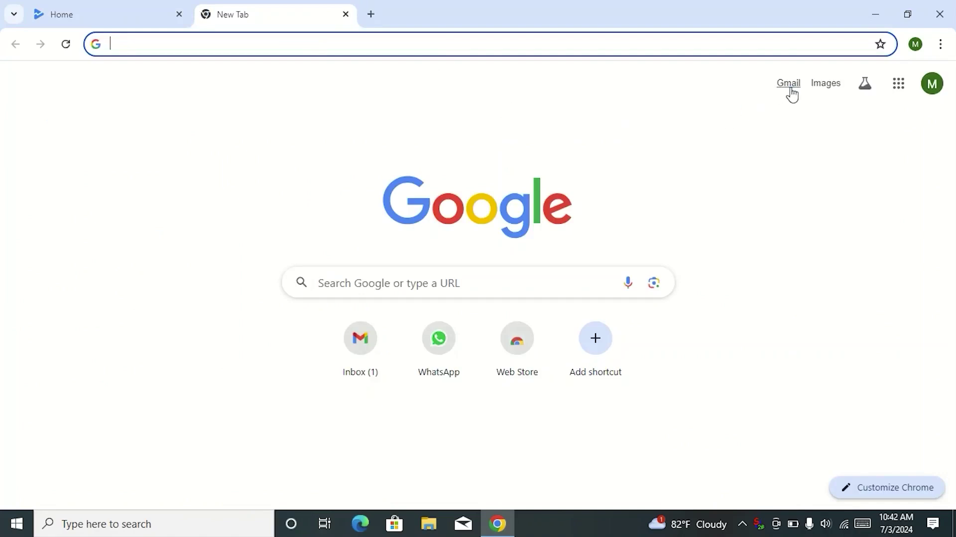
left_click(790, 84)
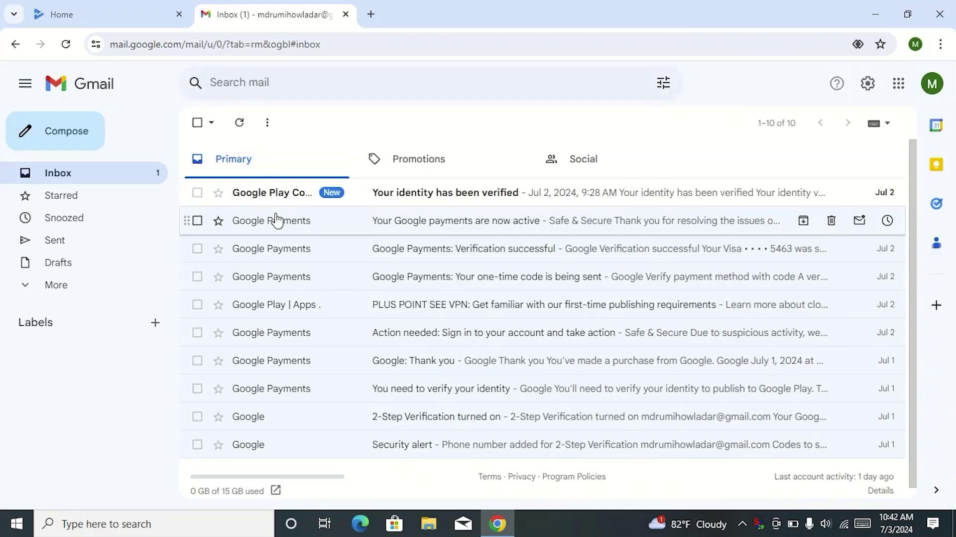
left_click(332, 198)
scroll(321, 297, "down", 3)
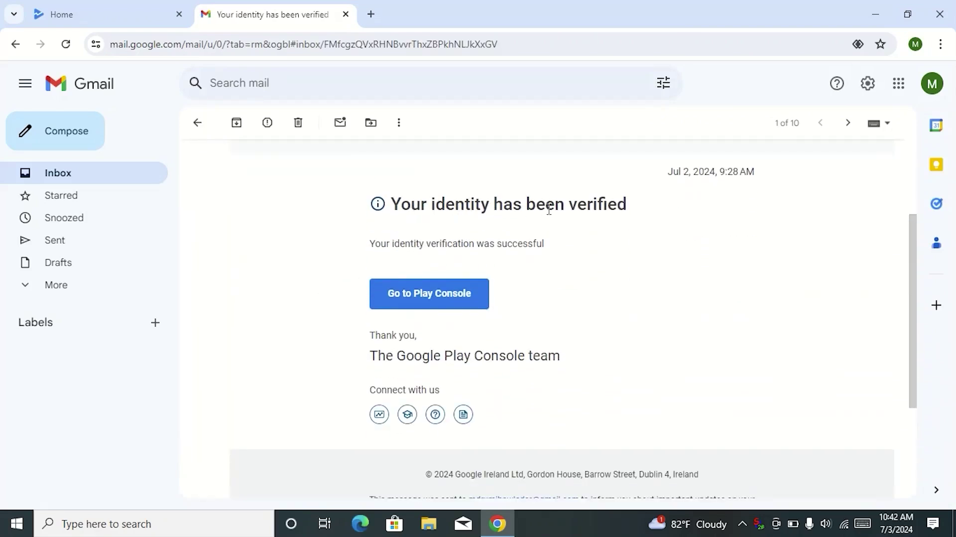
left_click(421, 302)
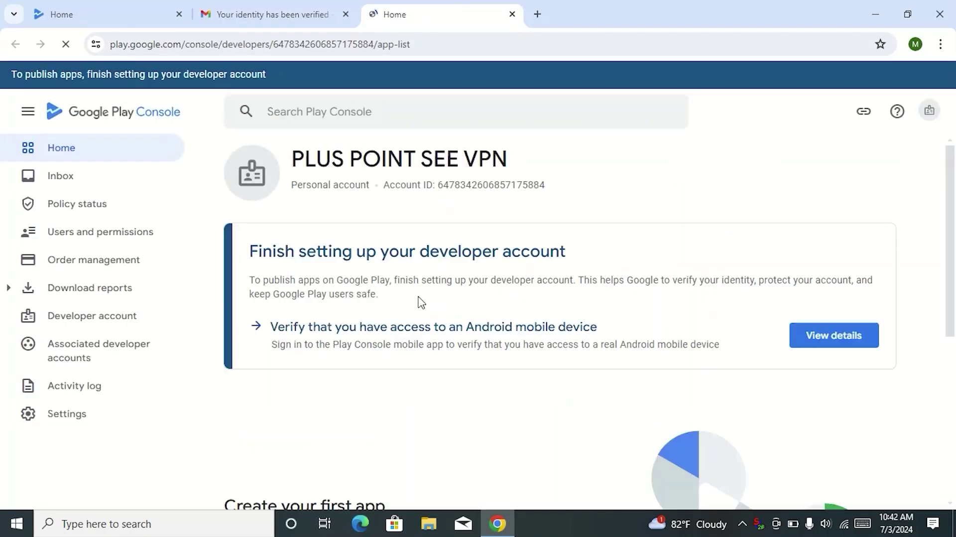